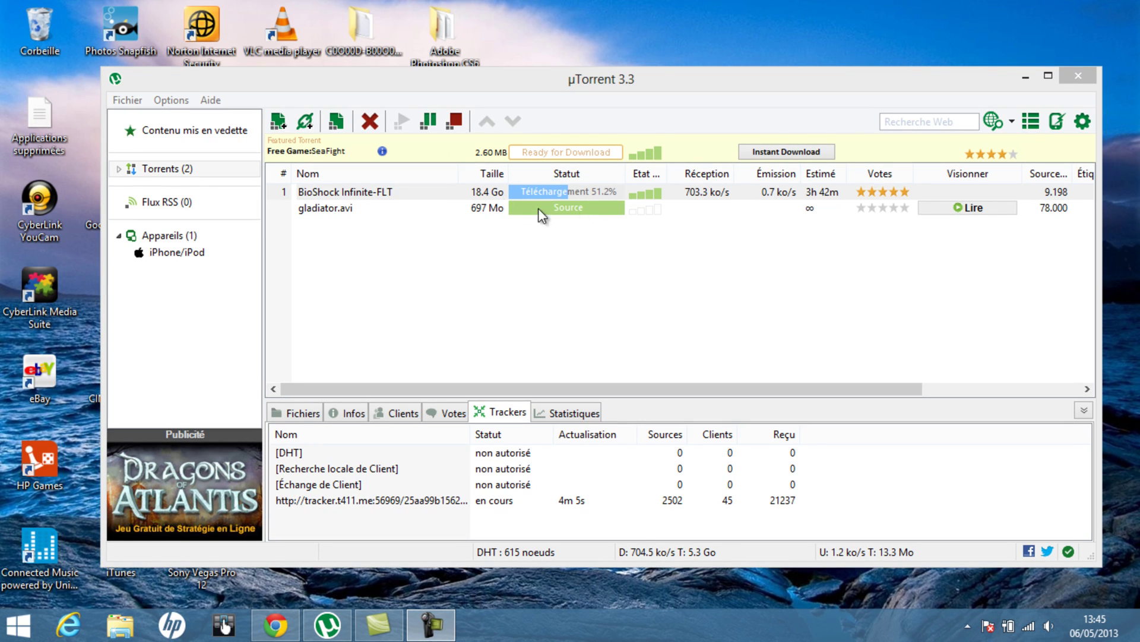
Check the gladiator.avi torrent in the transfer list, and open the Téléchargements folder in File Explorer
{"action": "left_click", "coordinate": [375, 207]}
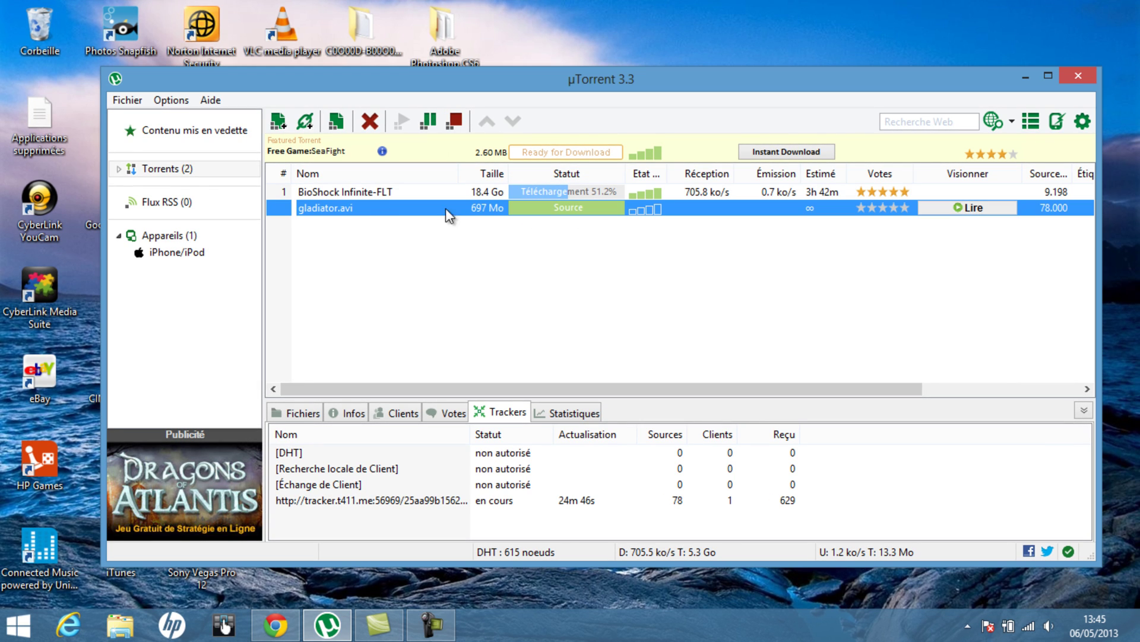
{"action": "left_click", "coordinate": [451, 238]}
{"action": "left_click", "coordinate": [122, 631]}
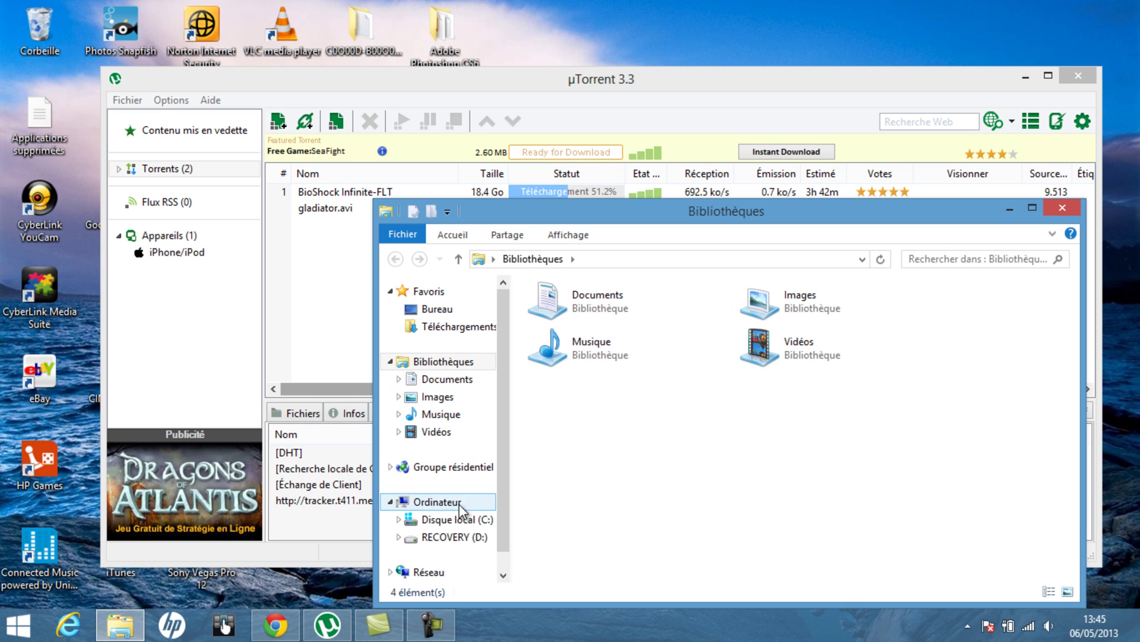
{"action": "left_click_drag", "start_coordinate": [548, 211], "coordinate": [560, 155]}
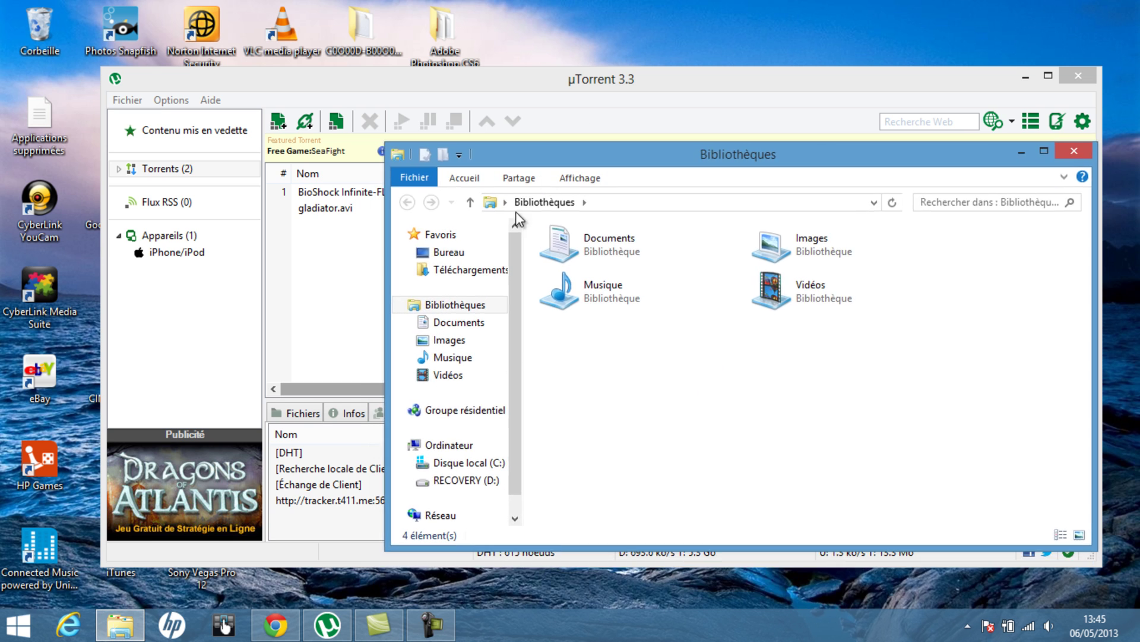
{"action": "left_click", "coordinate": [469, 271]}
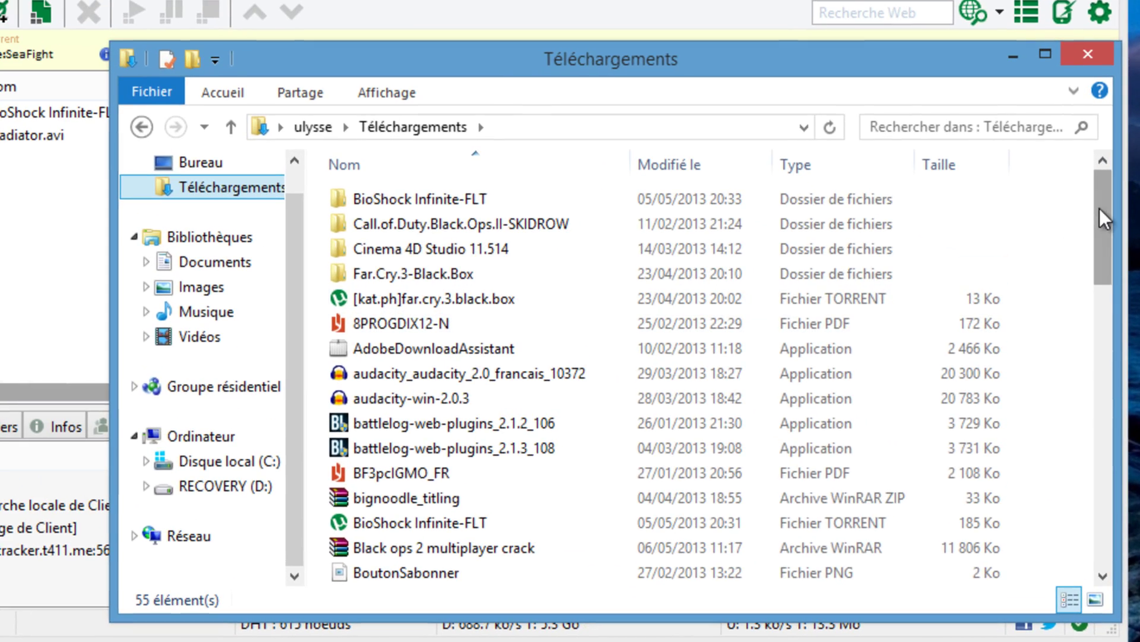
Open the RatioMaster-1.9.1 archive from the downloads, launch RM.exe from it and minimize the archive window
{"action": "left_click_drag", "start_coordinate": [1094, 224], "coordinate": [1038, 440]}
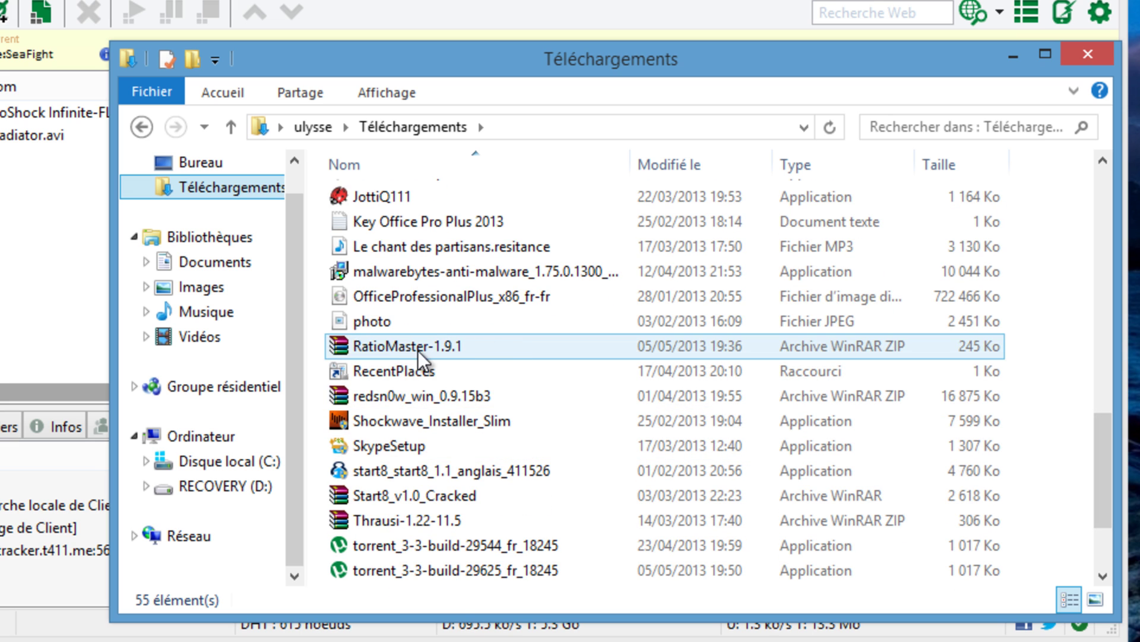
{"action": "left_click", "coordinate": [395, 348]}
{"action": "double_click", "coordinate": [393, 347]}
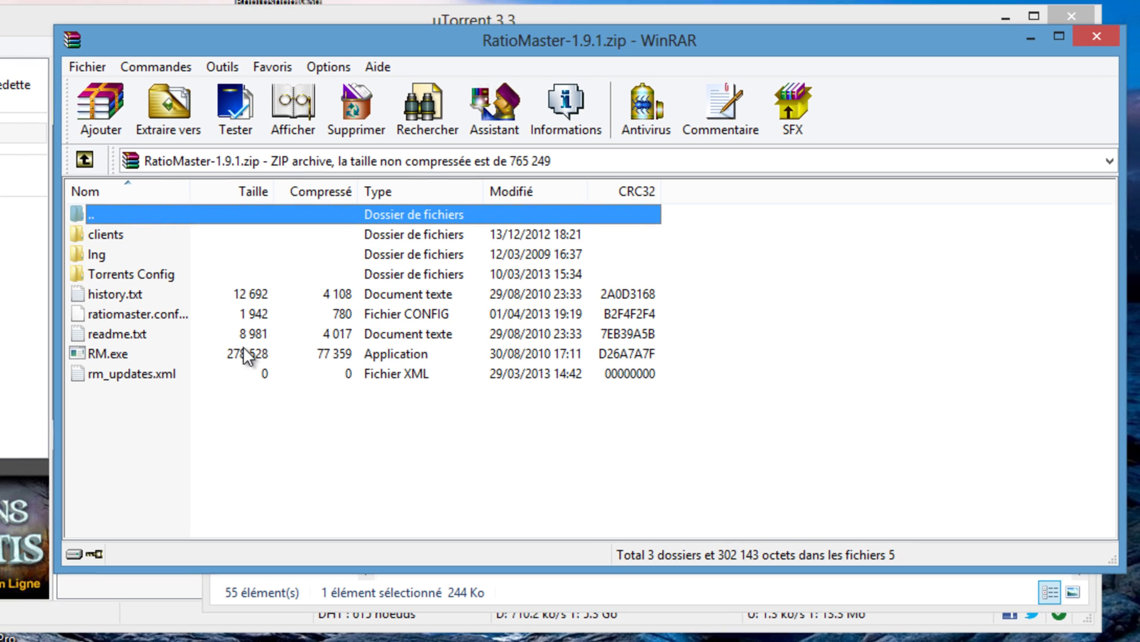
{"action": "double_click", "coordinate": [121, 357]}
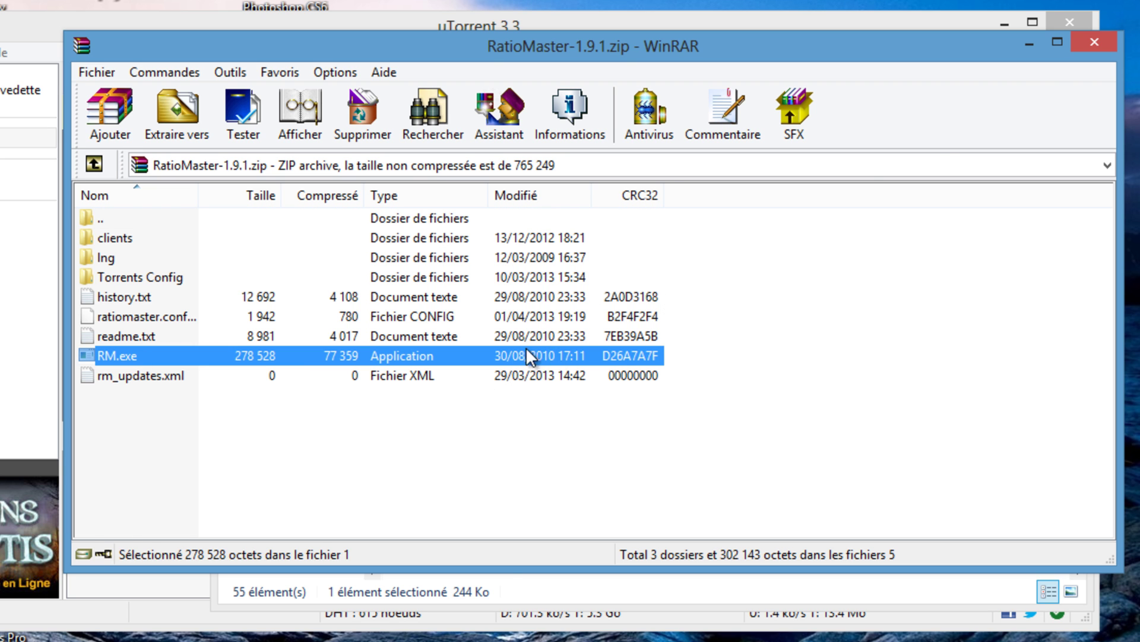
{"action": "left_click", "coordinate": [1023, 45]}
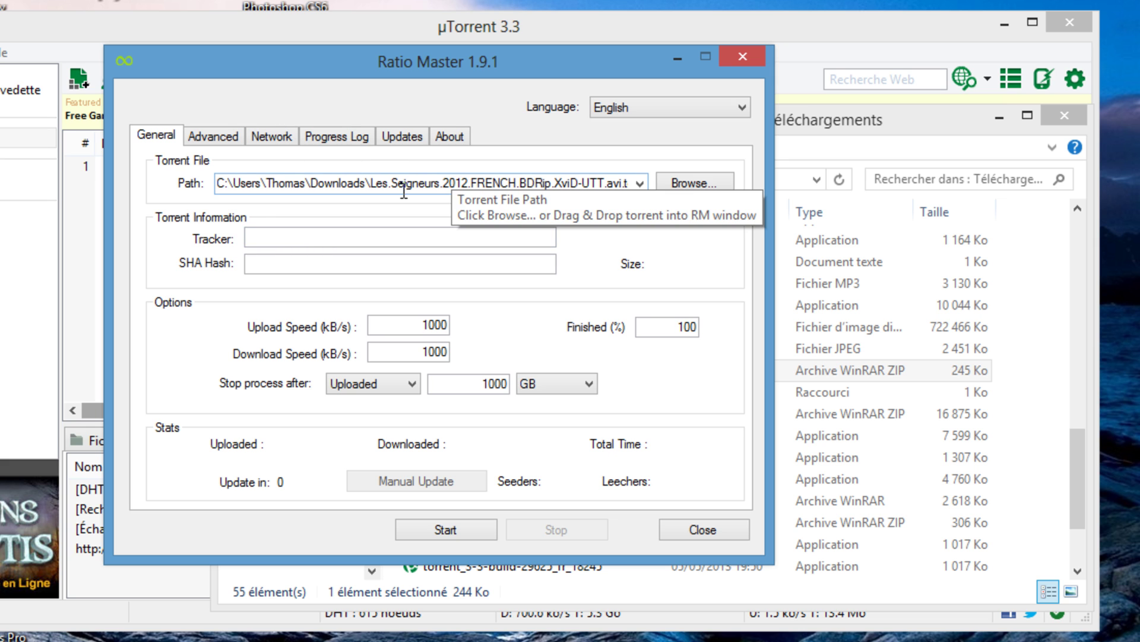
Load the gladiator.avi torrent file from the Téléchargements folder into Ratio Master
{"action": "left_click", "coordinate": [677, 189]}
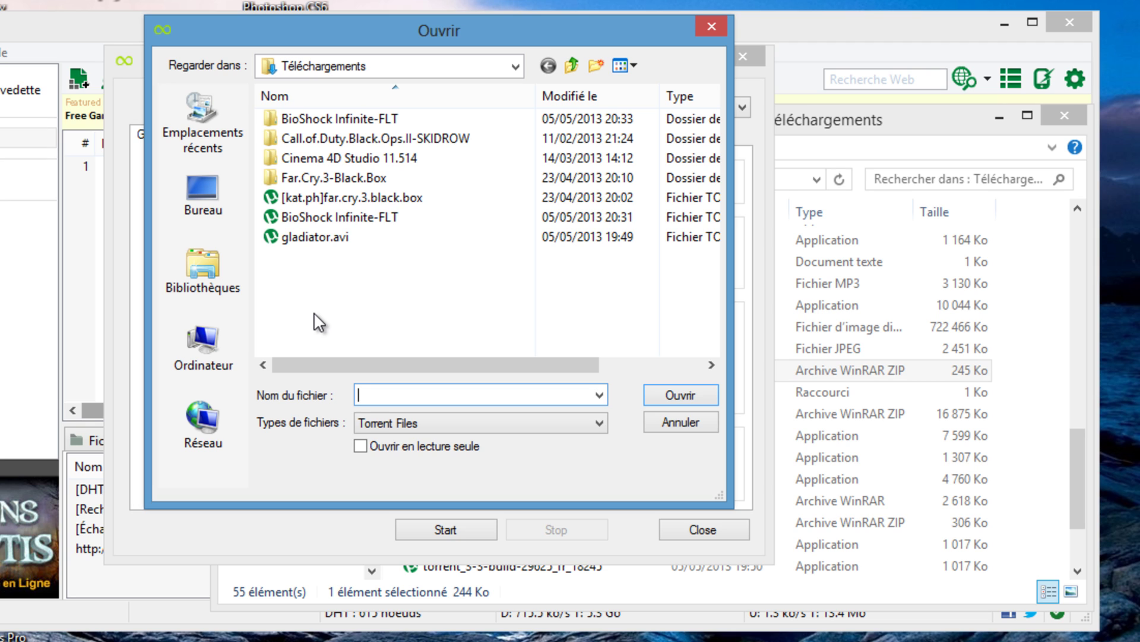
{"action": "left_click", "coordinate": [309, 237]}
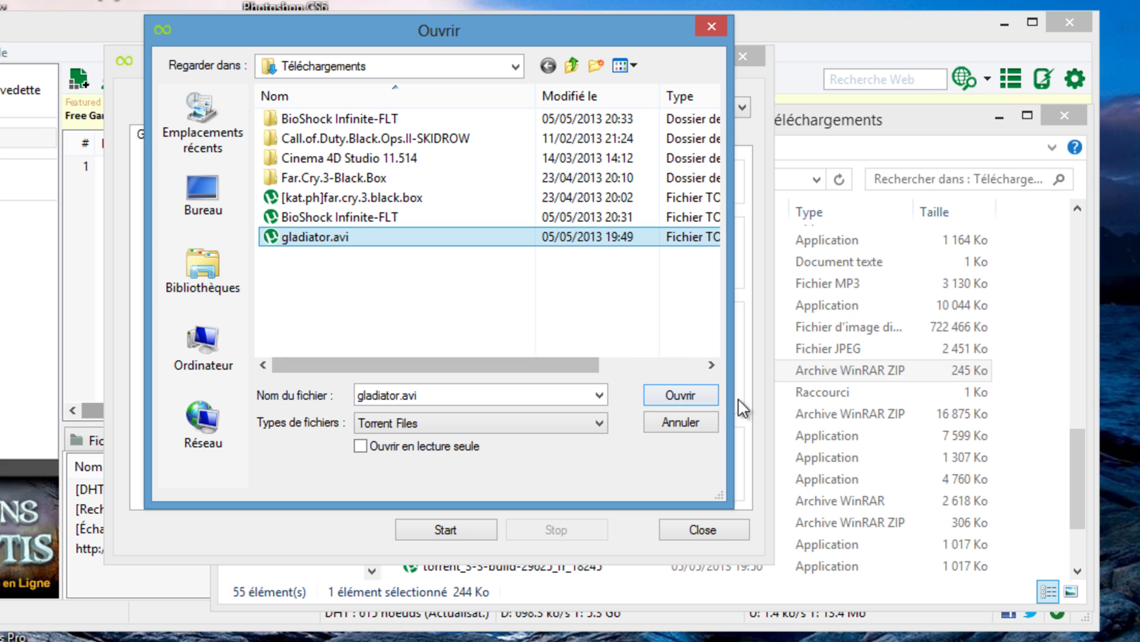
{"action": "left_click", "coordinate": [686, 398]}
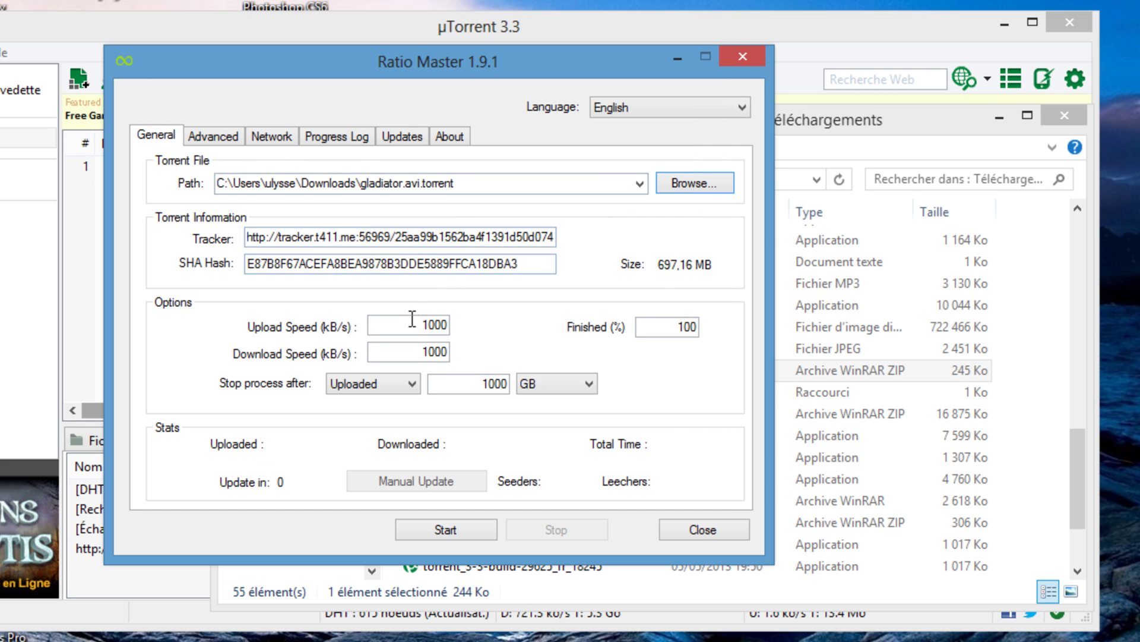
Set the download speed to 0 kB/s, the upload speed to 100000 kB/s and the finished percentage to 0
{"action": "left_click_drag", "start_coordinate": [421, 349], "coordinate": [606, 344]}
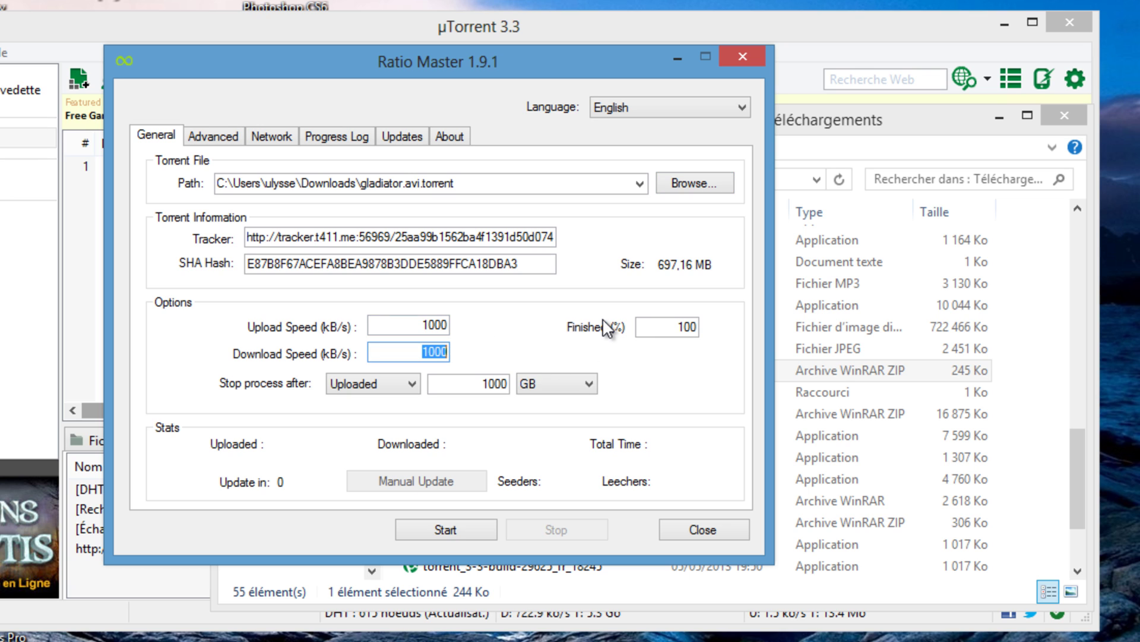
{"action": "type", "text": "0"}
{"action": "left_click_drag", "start_coordinate": [429, 325], "coordinate": [478, 332]}
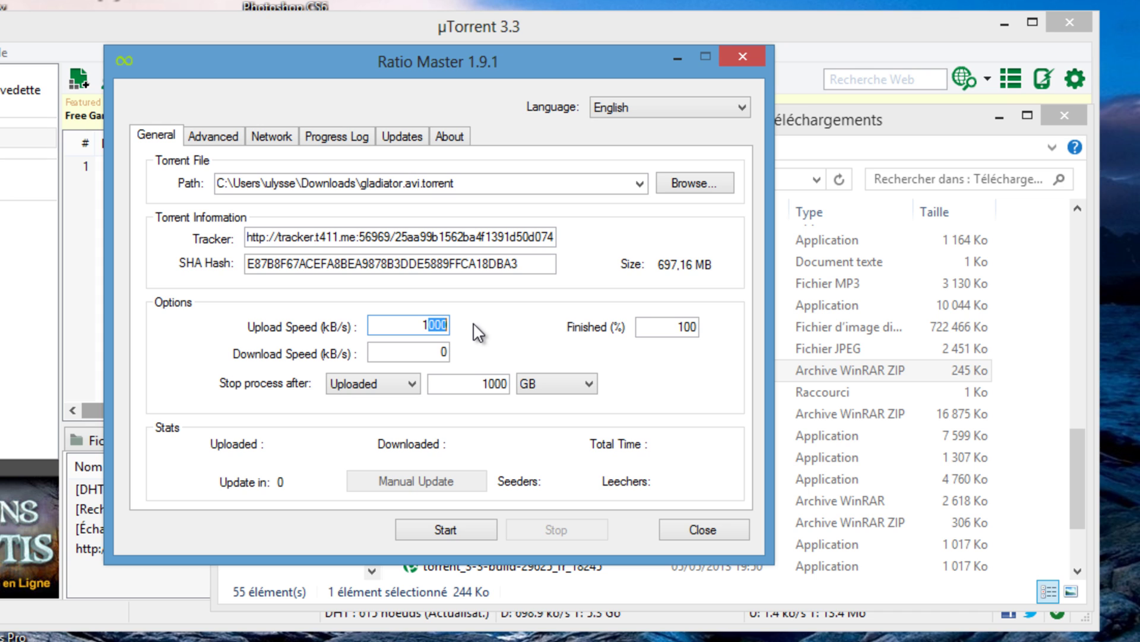
{"action": "type", "text": "00000"}
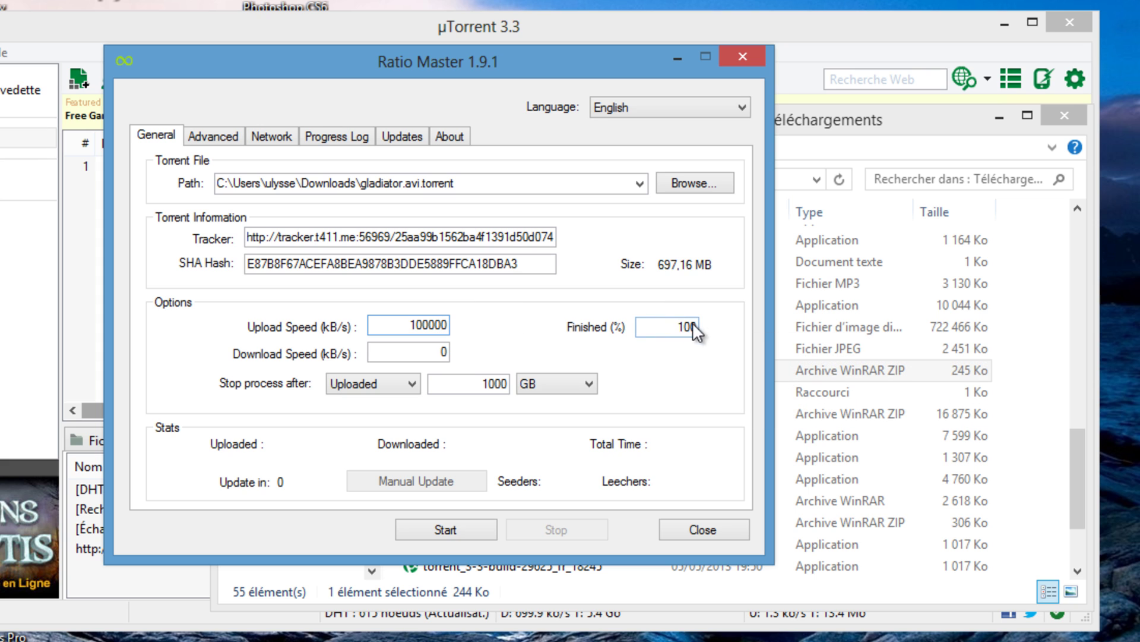
{"action": "left_click_drag", "start_coordinate": [678, 321], "coordinate": [744, 335]}
{"action": "type", "text": "0"}
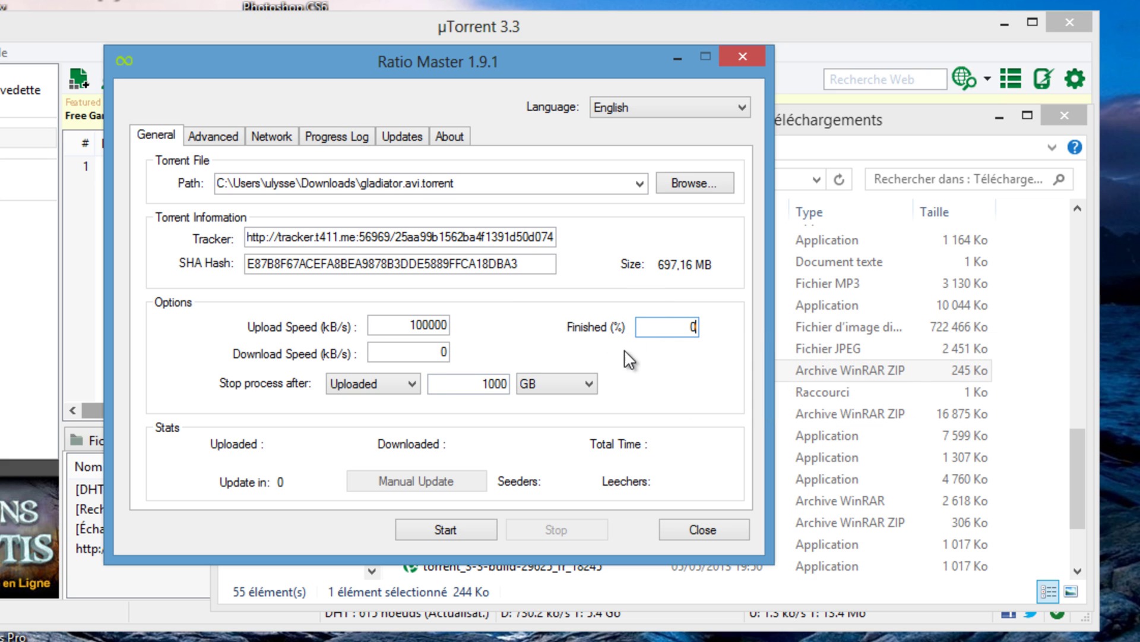
{"action": "left_click", "coordinate": [435, 325]}
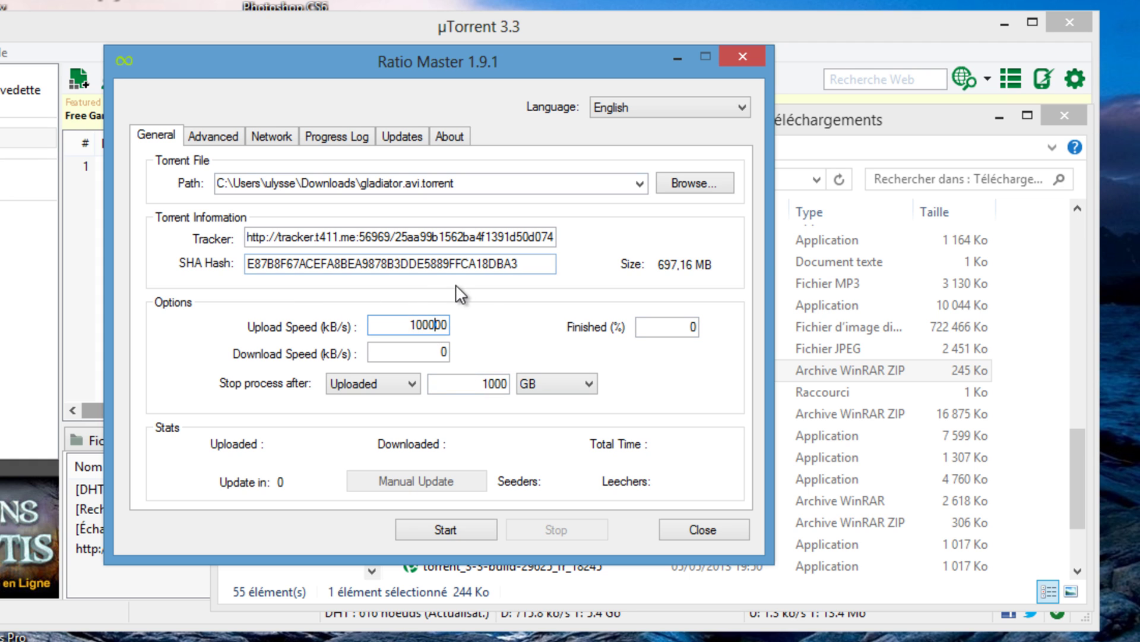
Choose Vuze 4.5.0.0 as the simulated client, and return to the general settings
{"action": "left_click", "coordinate": [237, 137]}
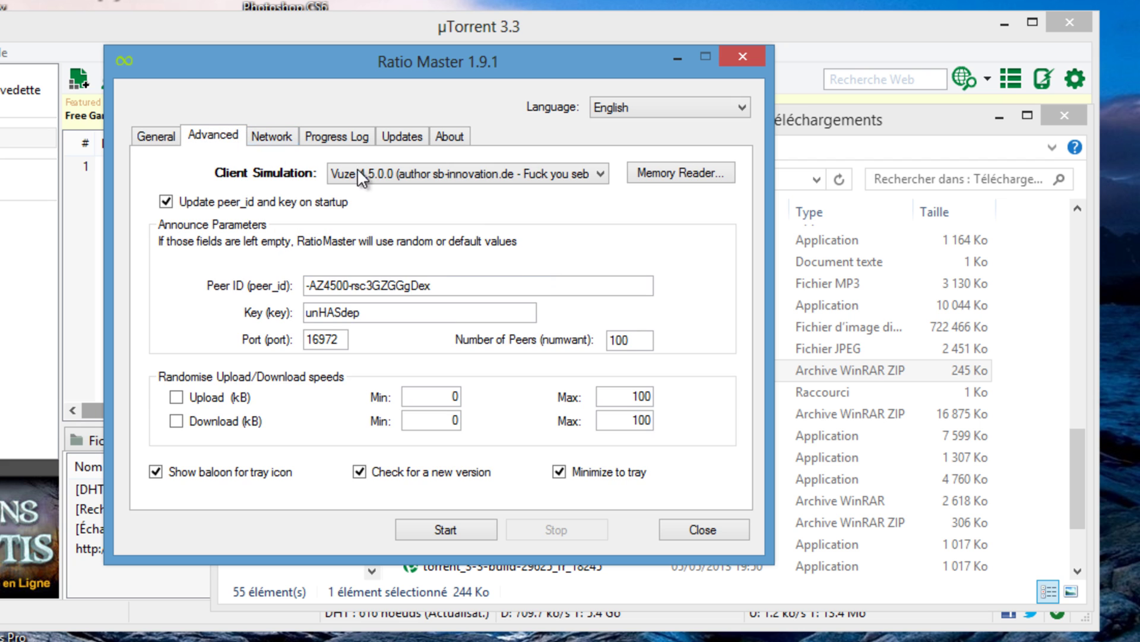
{"action": "left_click", "coordinate": [418, 175]}
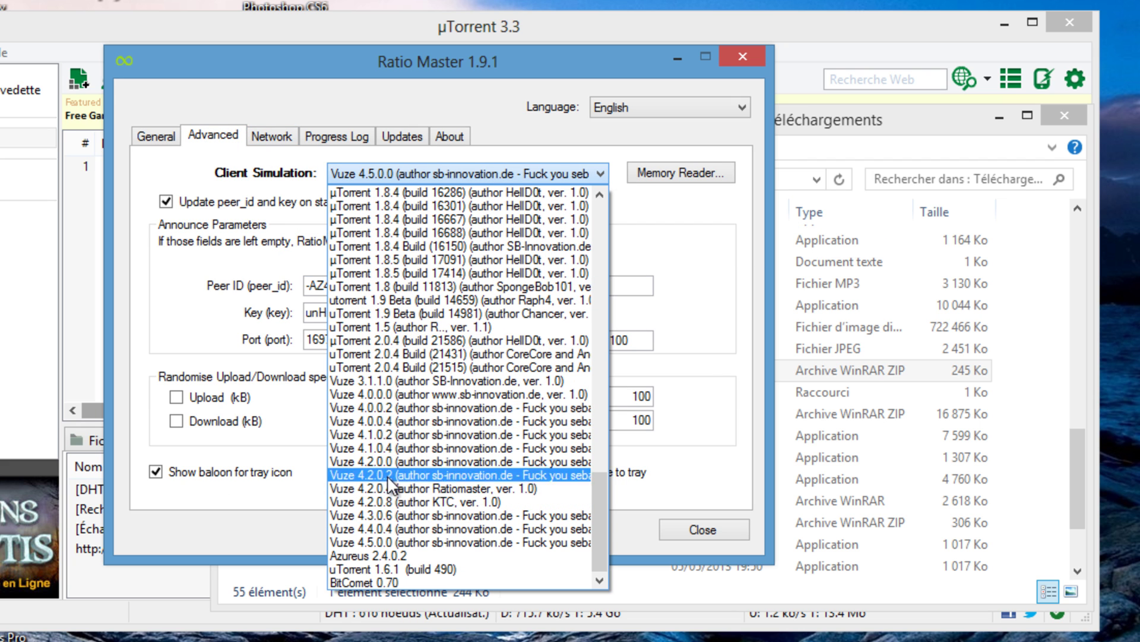
{"action": "left_click", "coordinate": [403, 540]}
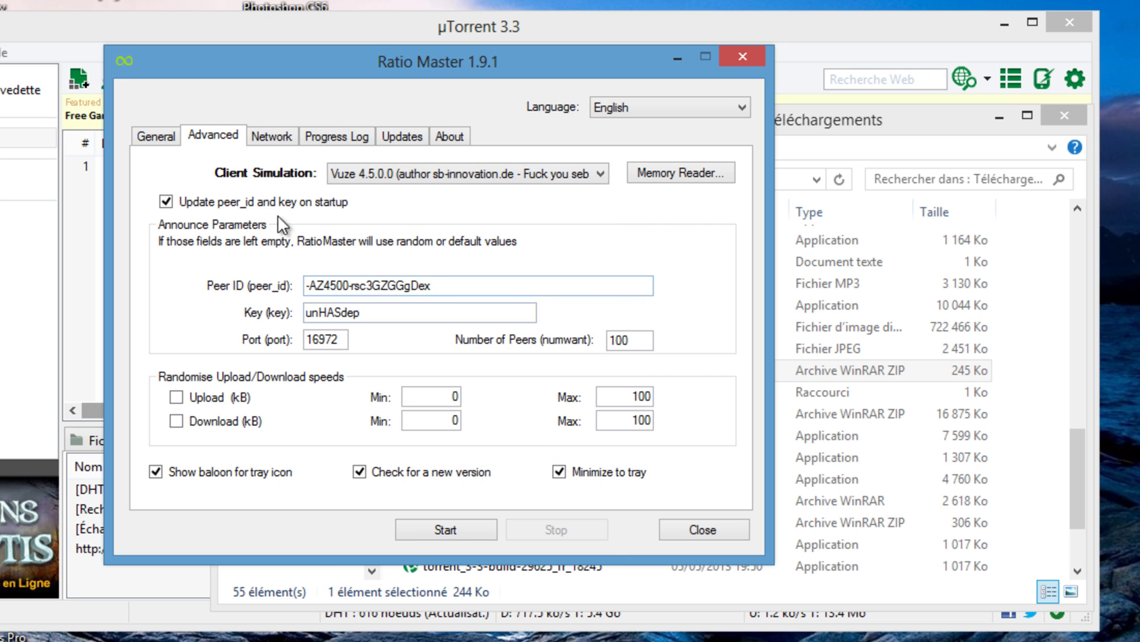
{"action": "left_click", "coordinate": [173, 136]}
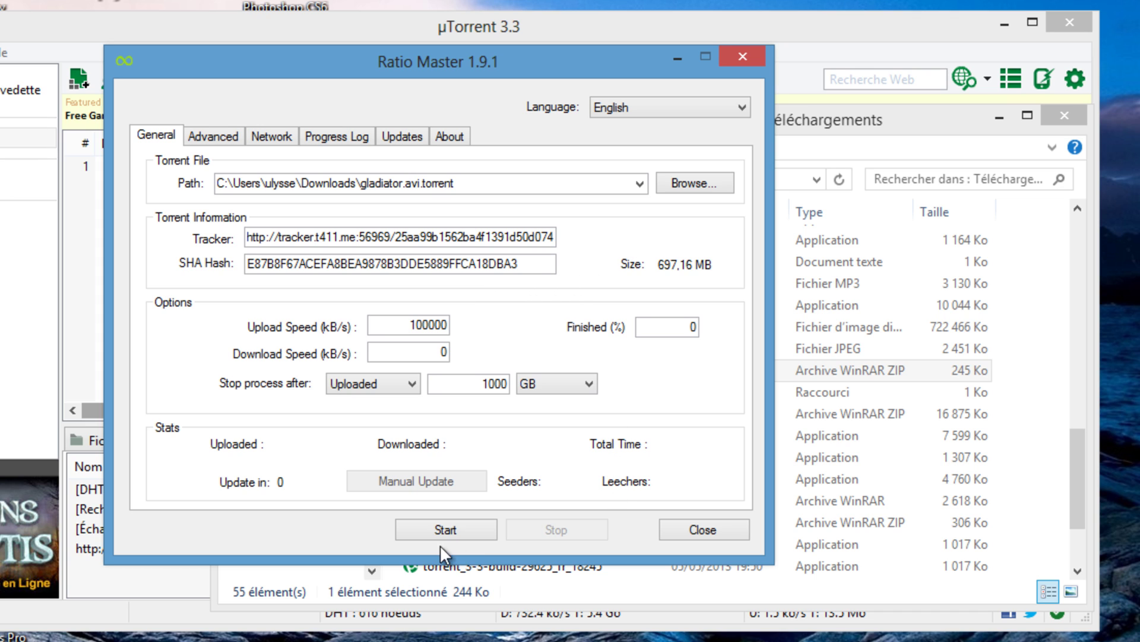
Start the upload simulation for gladiator.avi, and check the account's ratio on the t411 page in the browser
{"action": "left_click", "coordinate": [432, 525]}
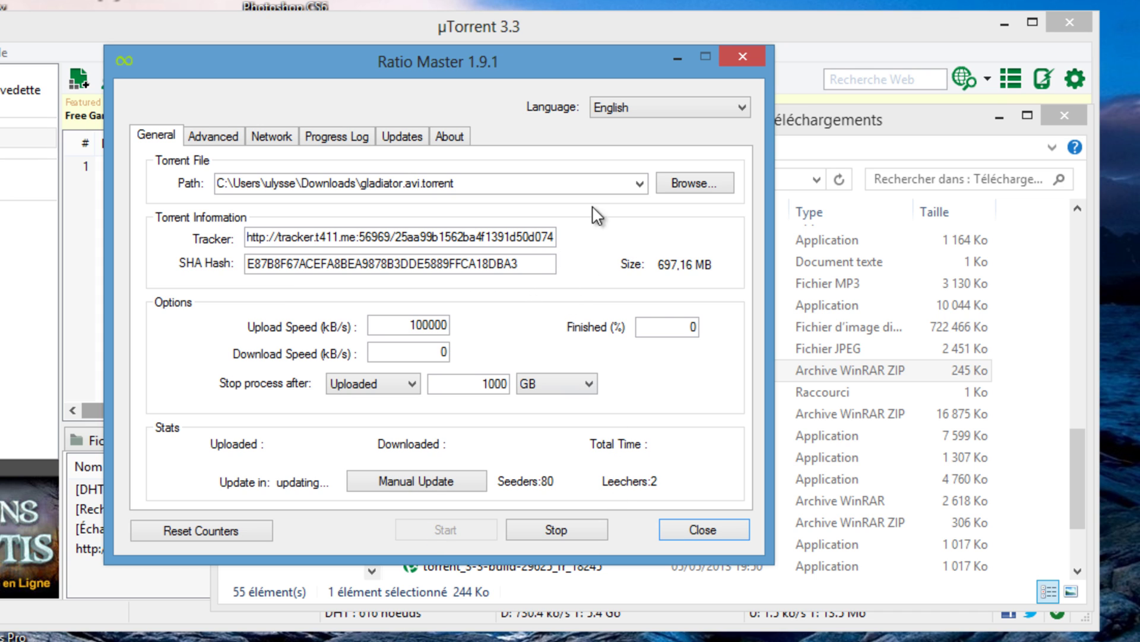
{"action": "left_click", "coordinate": [678, 55]}
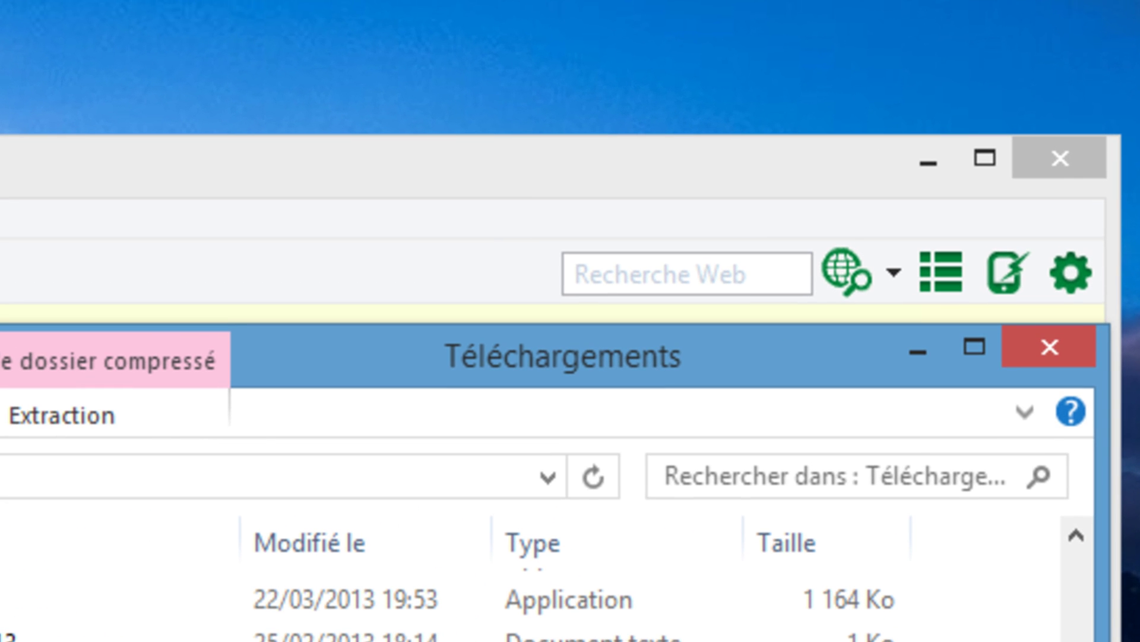
{"action": "key", "text": "alt+Tab"}
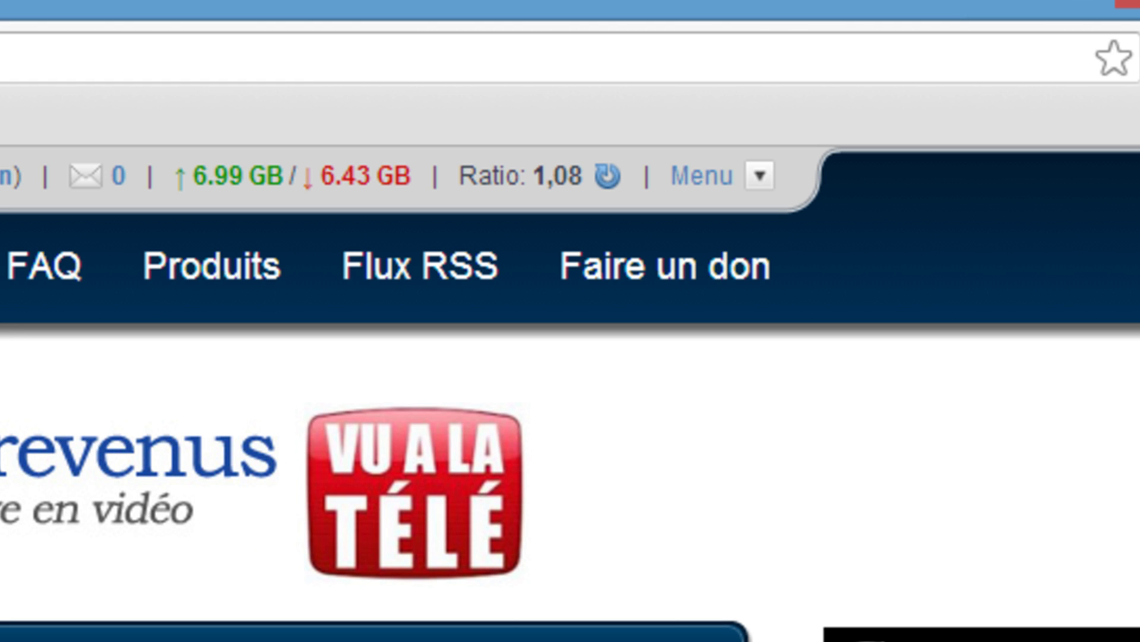
{"action": "key", "text": "alt+Tab"}
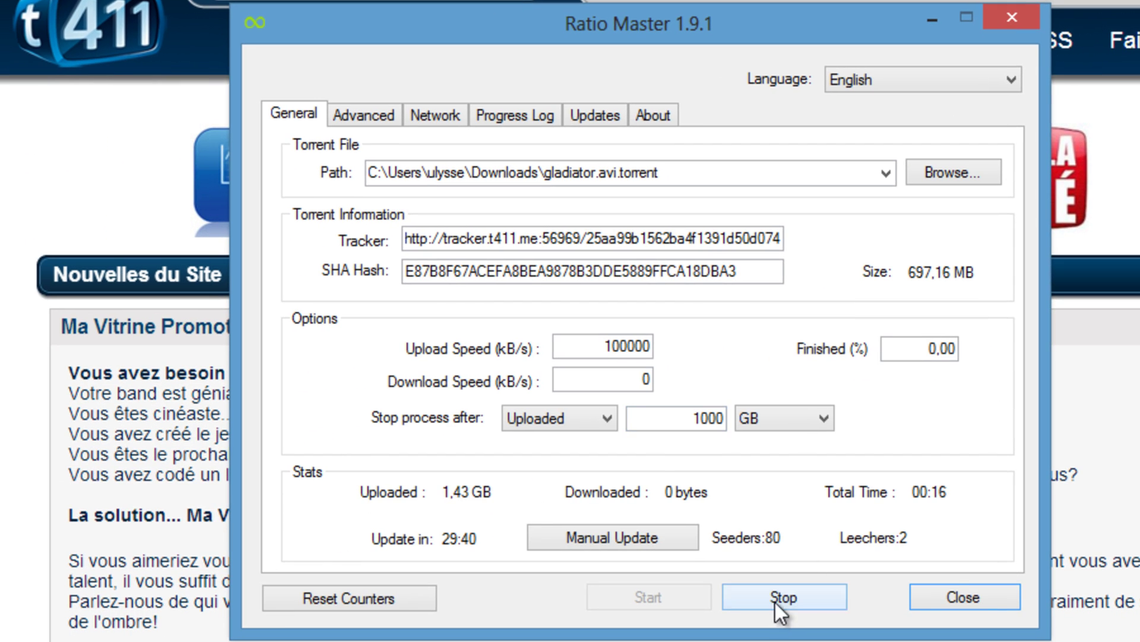
Stop the upload simulation, and refresh the account's ratio on the t411 page
{"action": "left_click", "coordinate": [775, 601]}
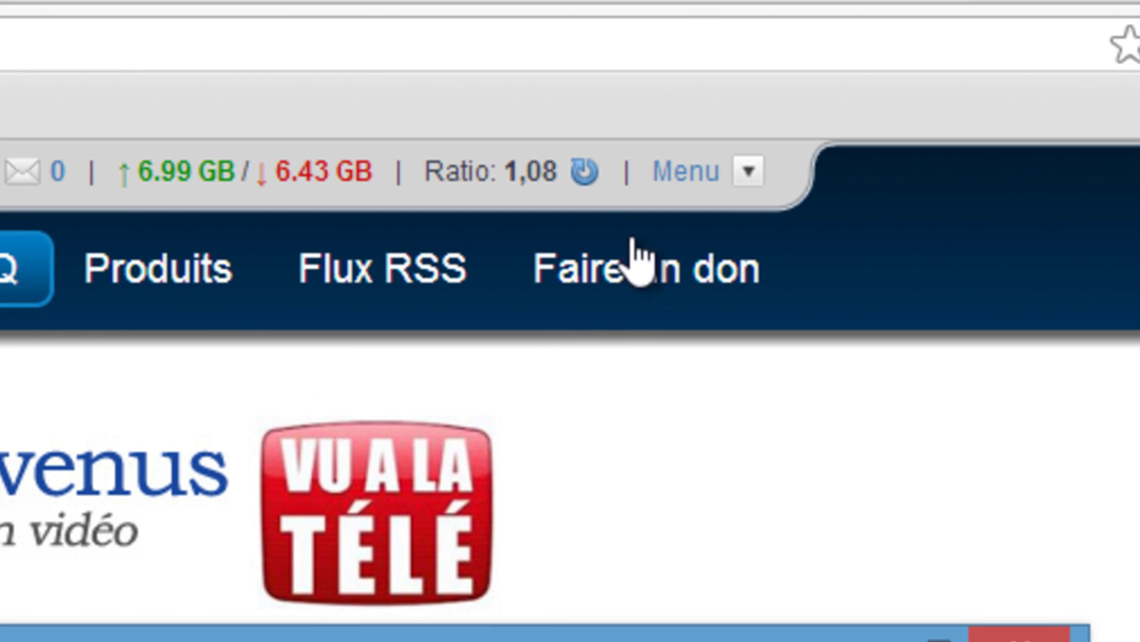
{"action": "left_click", "coordinate": [582, 175]}
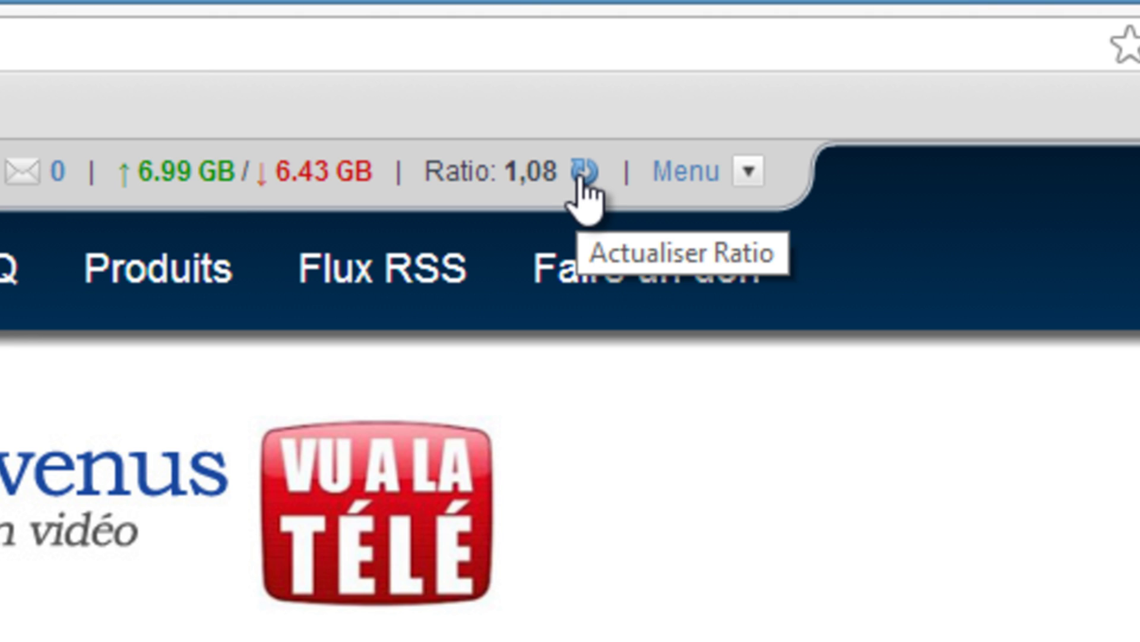
{"action": "left_click", "coordinate": [580, 178]}
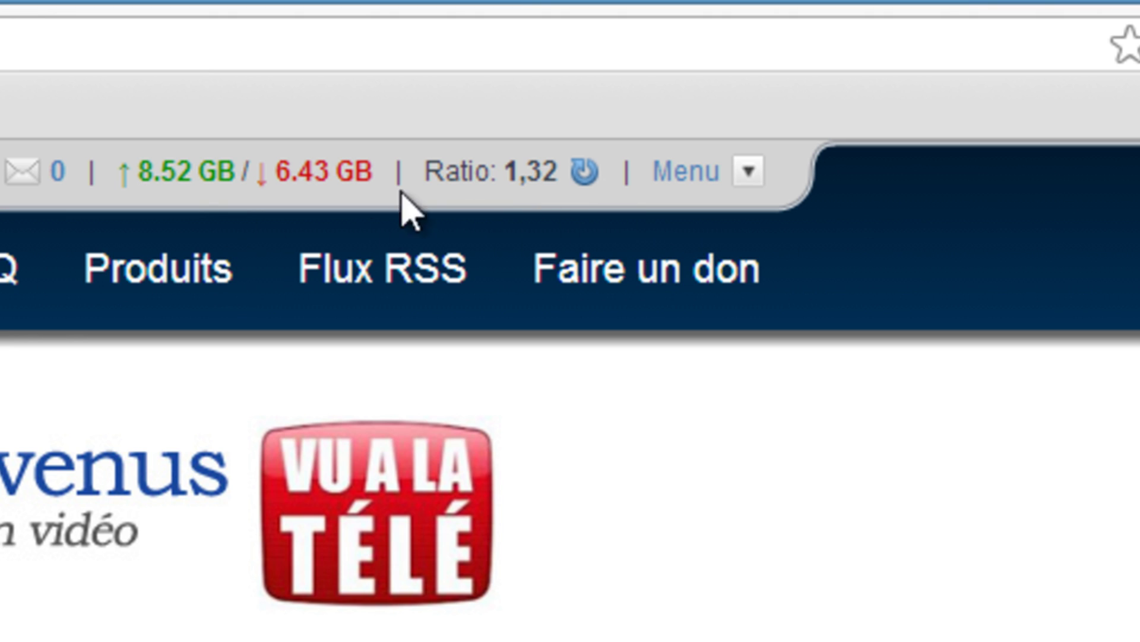